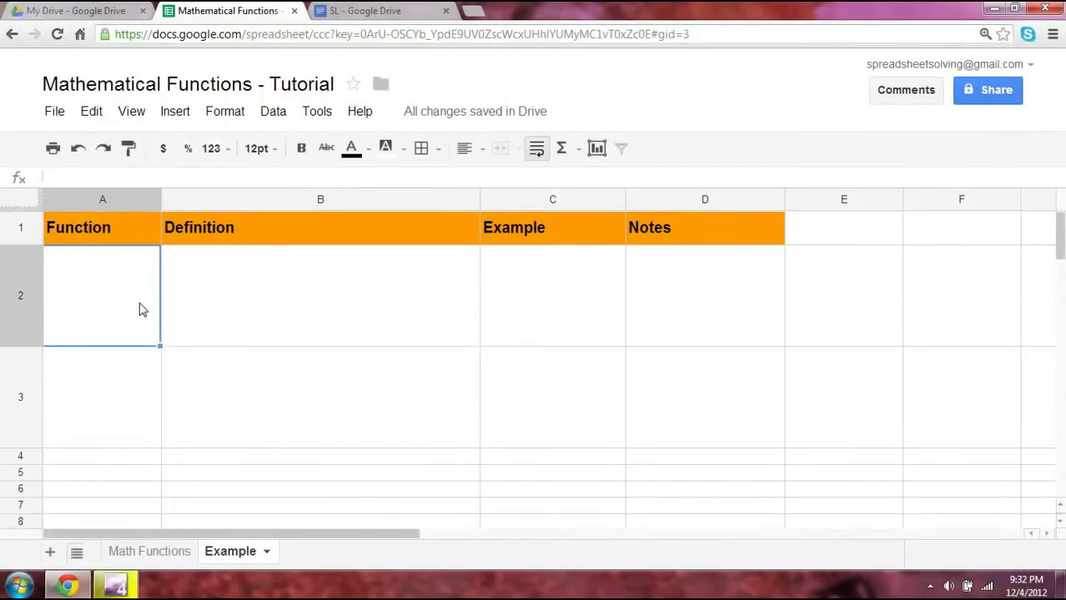
Step: Widen column A and enter the function names RANDBETWEEN in A2 and RAND in A3
{"action": "left_click_drag", "start_coordinate": [161, 200], "coordinate": [267, 204]}
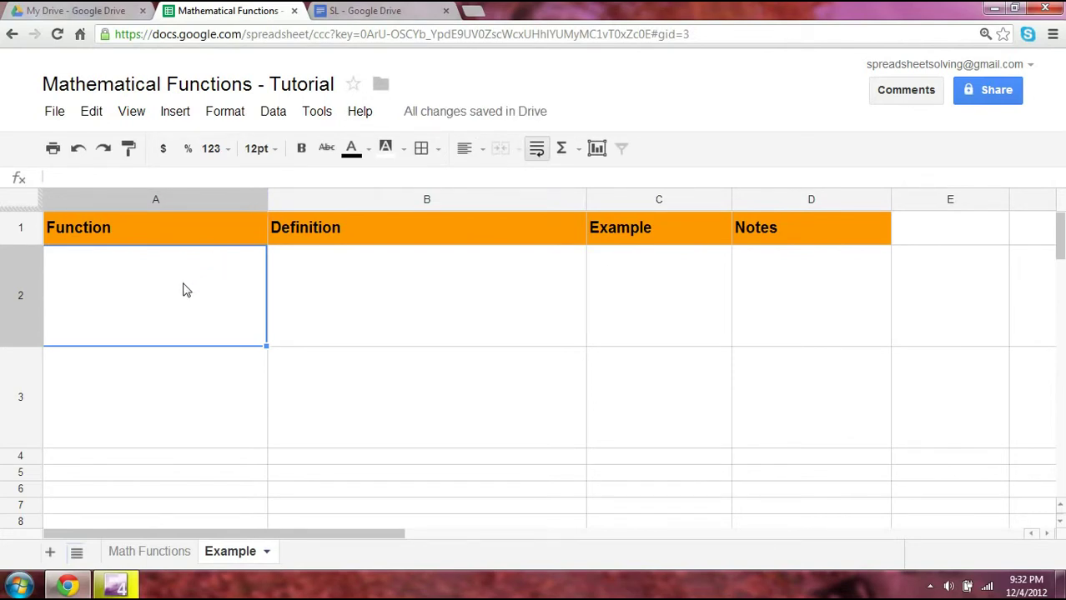
{"action": "type", "text": "RANDBETWEEN"}
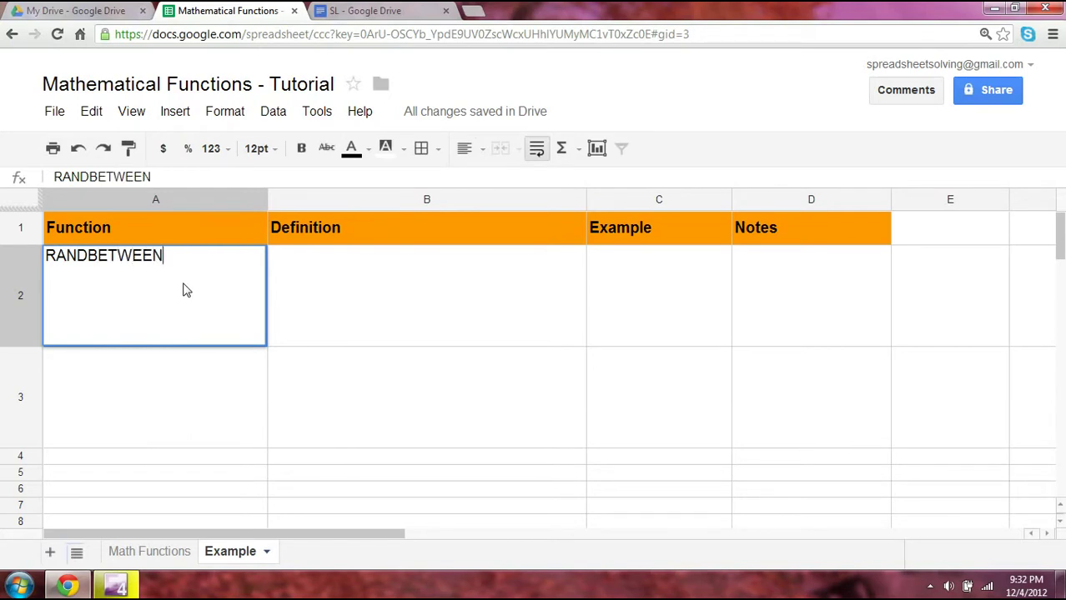
{"action": "key", "text": "Return"}
{"action": "type", "text": "RAND"}
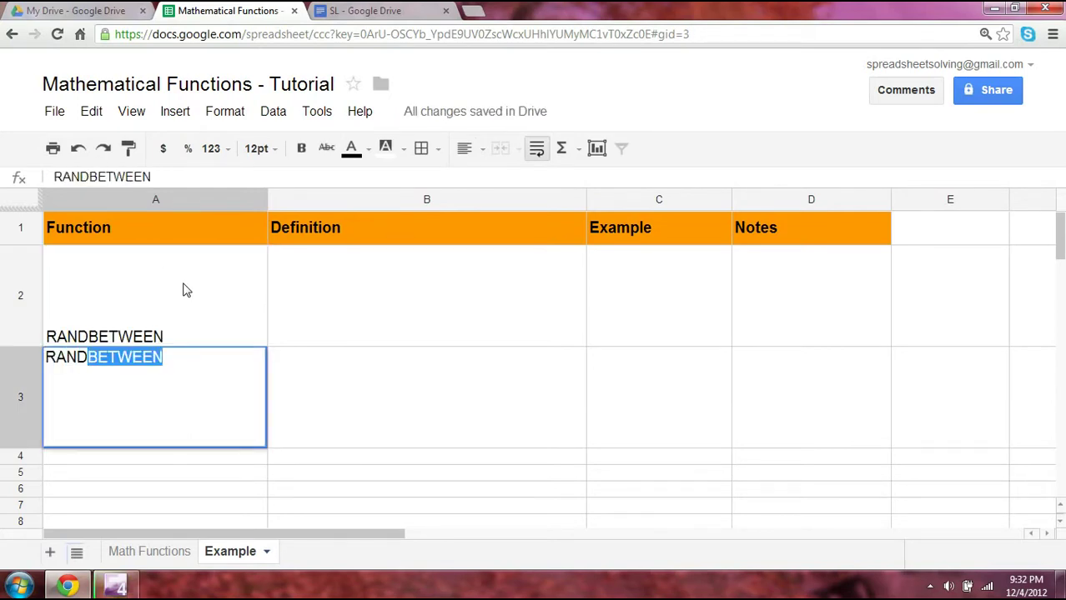
{"action": "key", "text": "Delete"}
{"action": "key", "text": "Return"}
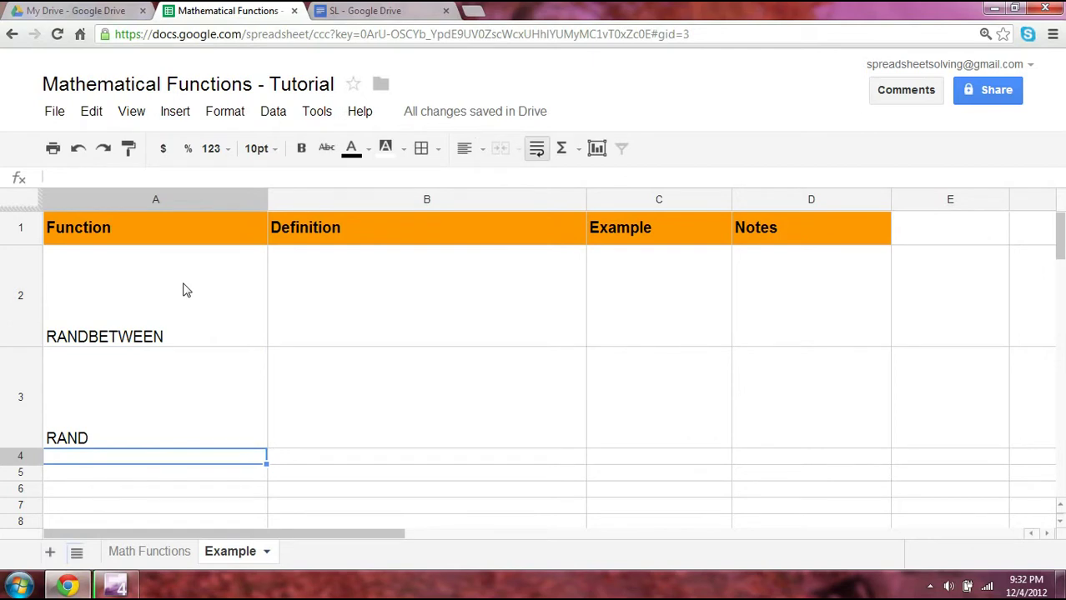
Step: Enter the definition "Return a random integer between 2 numbers" for RANDBETWEEN in B2
{"action": "key", "text": "Up"}
{"action": "key", "text": "Up"}
{"action": "key", "text": "Right"}
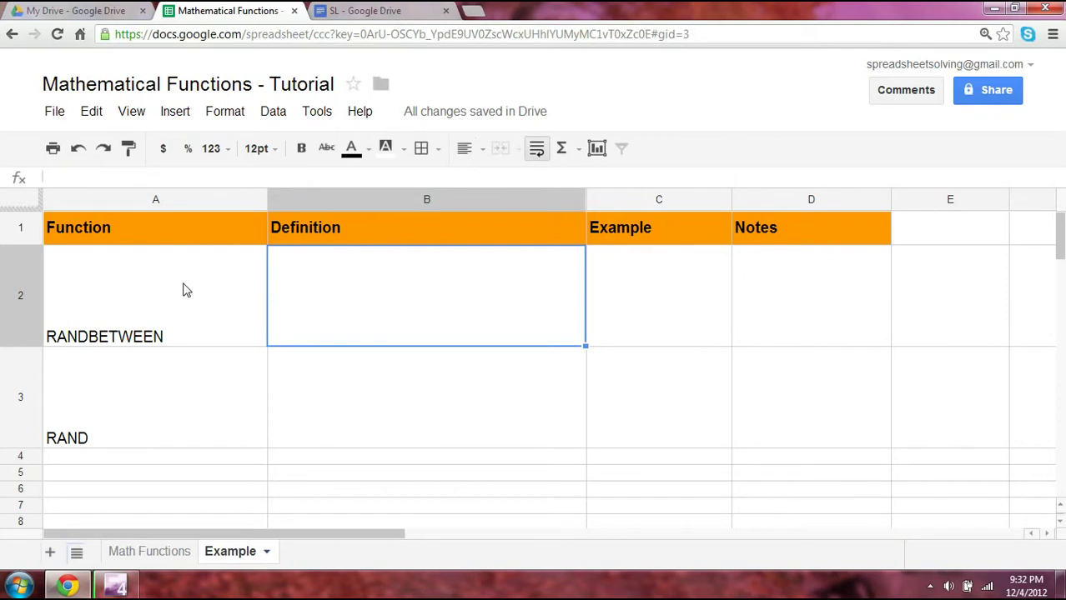
{"action": "type", "text": "Return "}
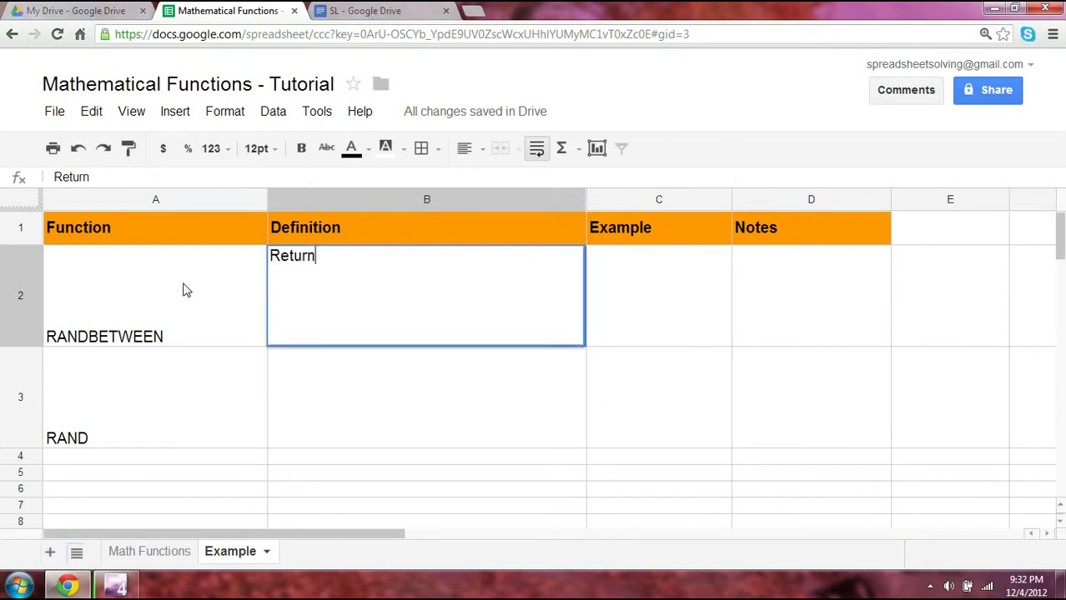
{"action": "type", "text": "a ran"}
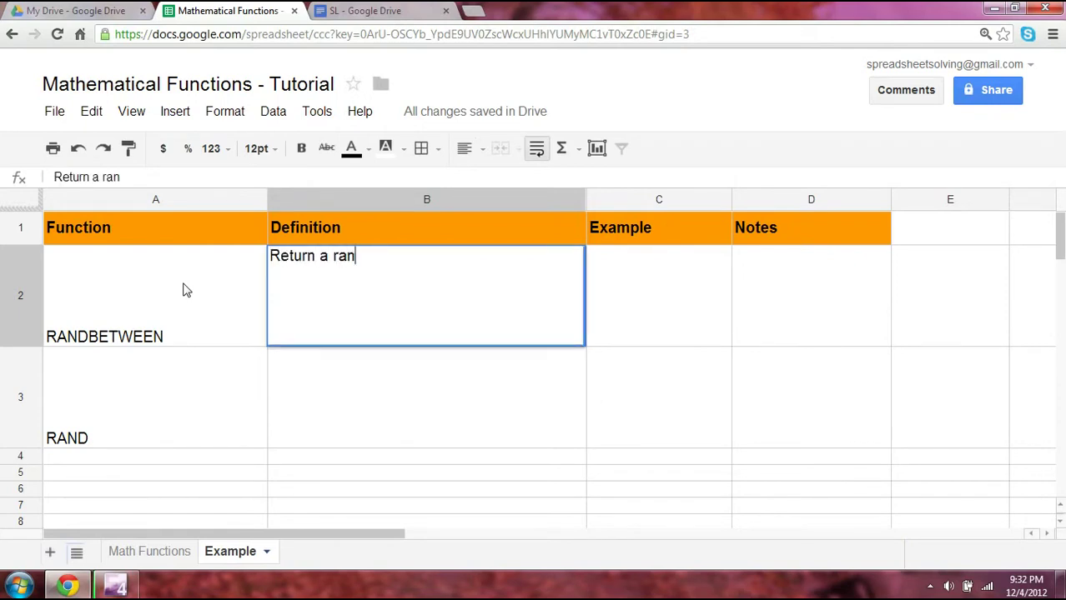
{"action": "type", "text": "dom integer "}
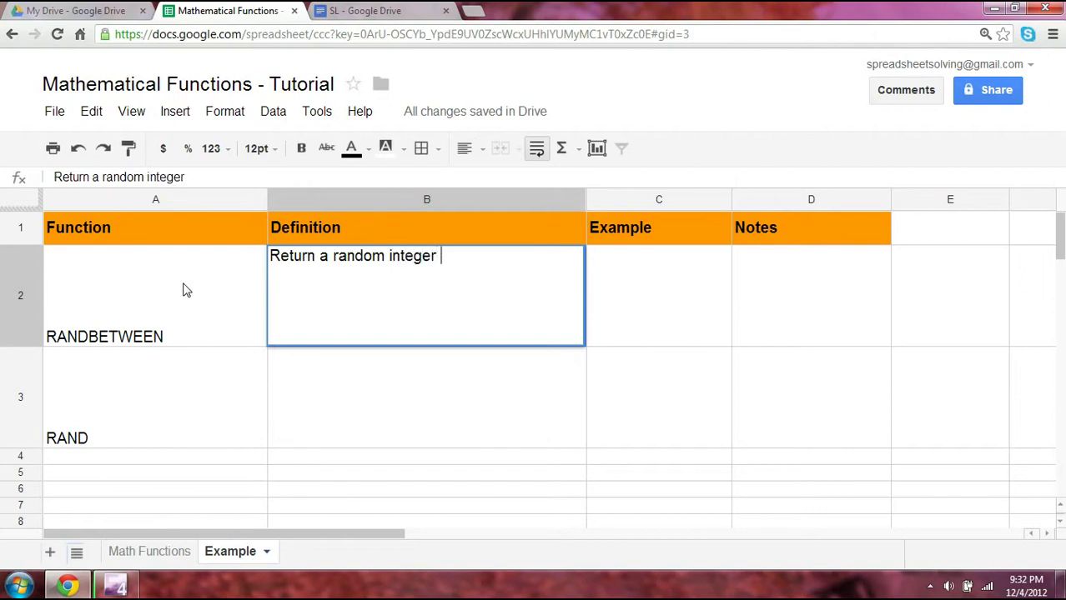
{"action": "type", "text": "between 2 n"}
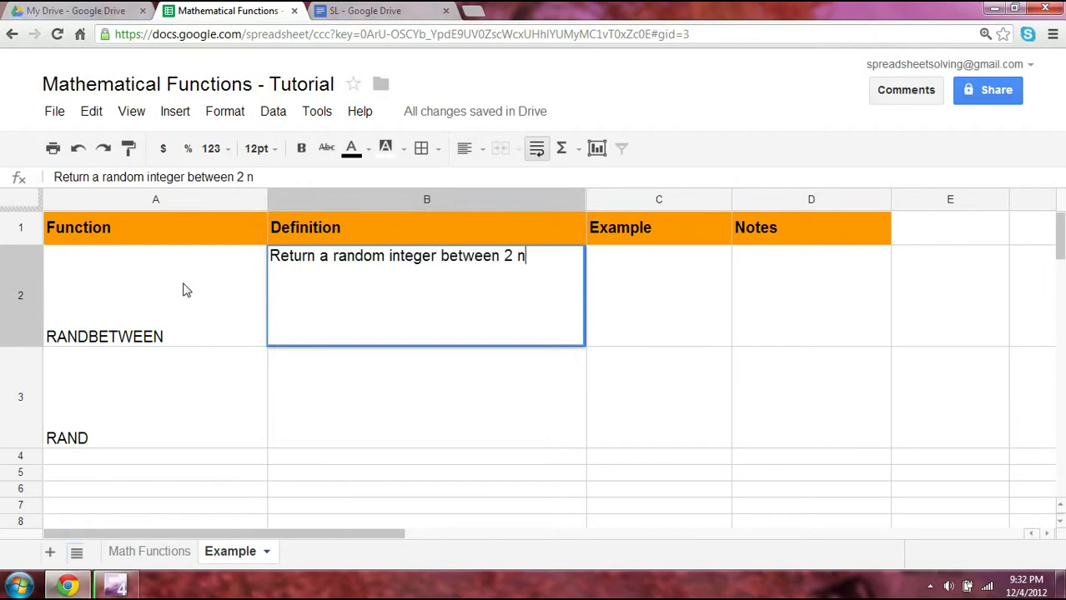
{"action": "type", "text": "umbers"}
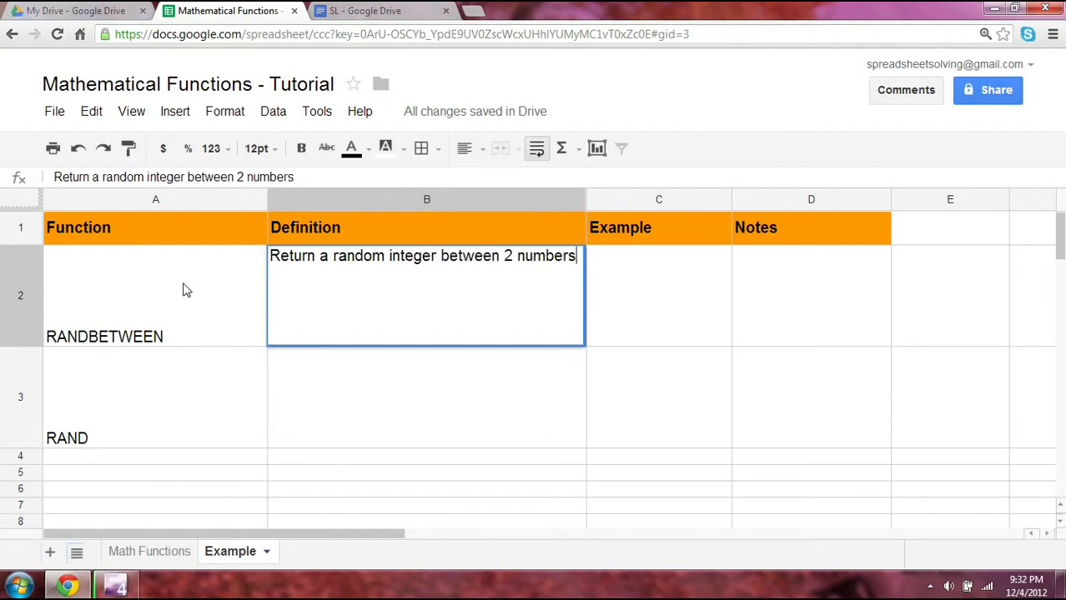
{"action": "key", "text": "Return"}
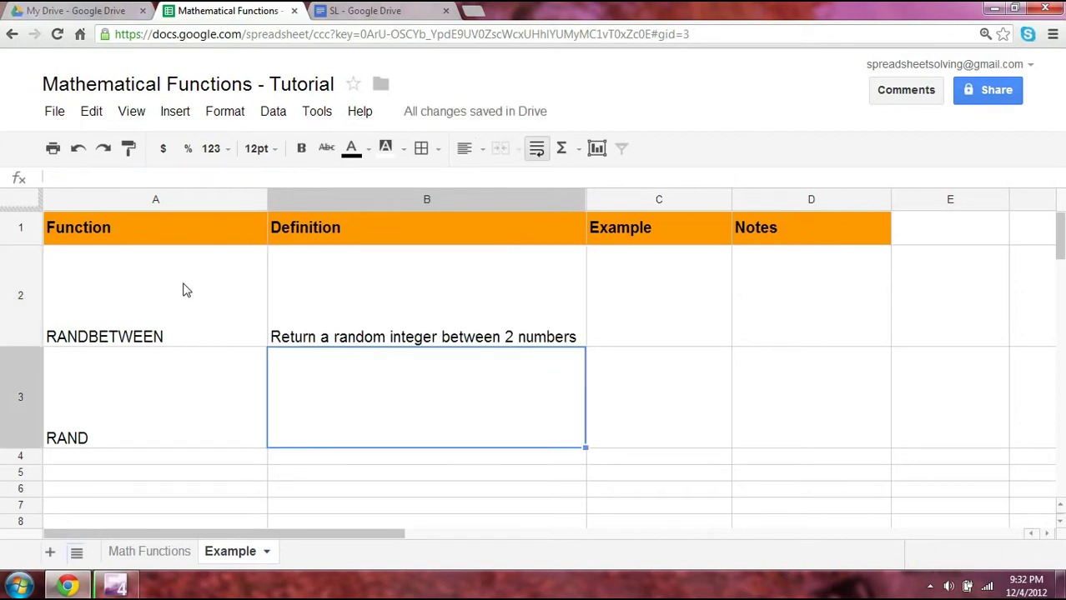
Step: Enter the example formula =RANDBETWEEN(0,100) in C2
{"action": "key", "text": "Up"}
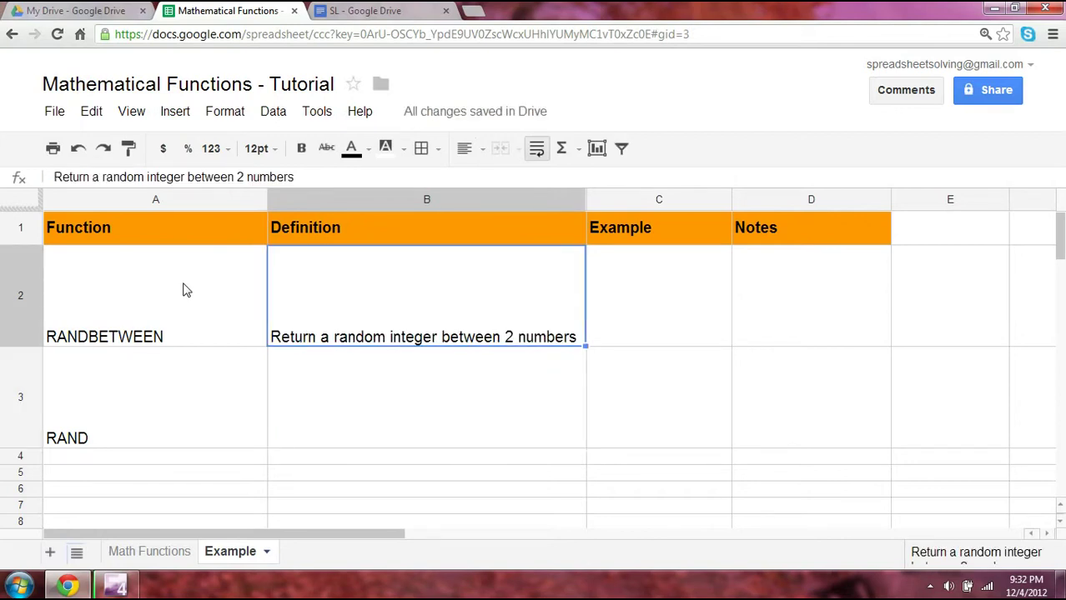
{"action": "key", "text": "Right"}
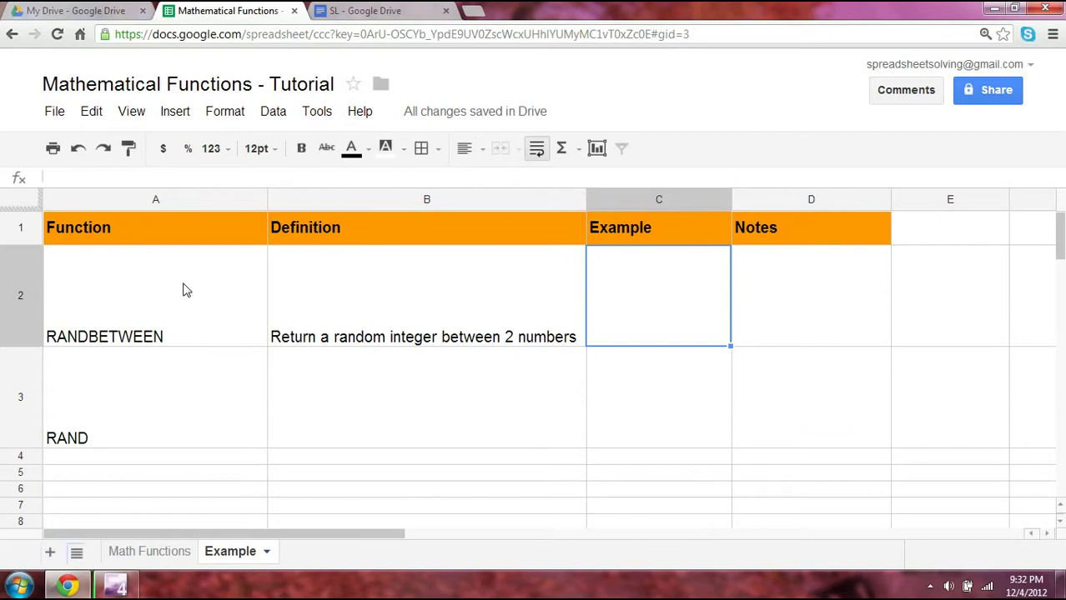
{"action": "type", "text": "="}
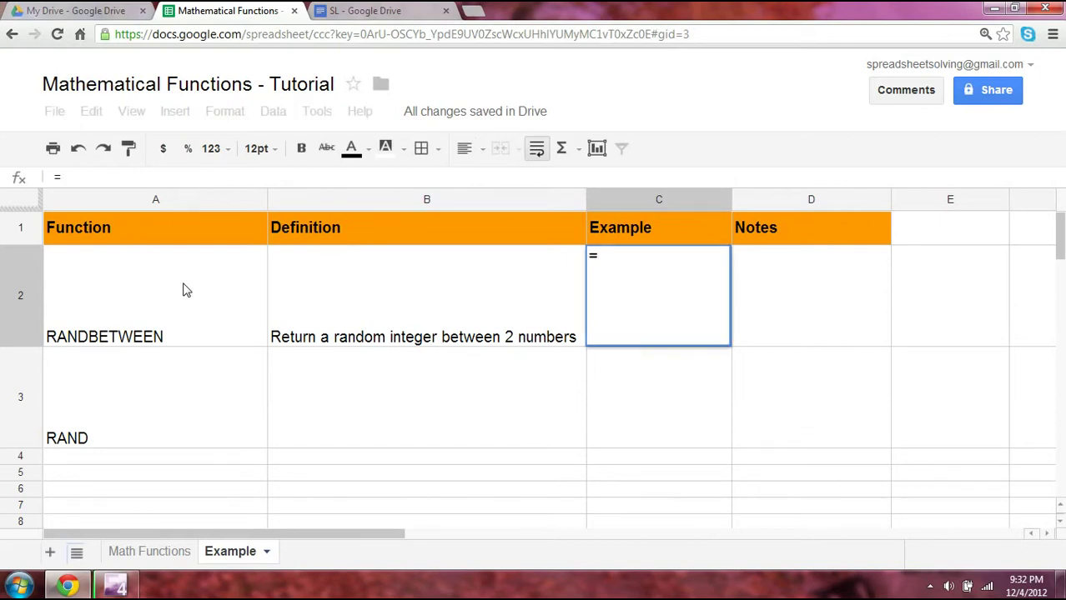
{"action": "type", "text": "RANDBETWEEN("}
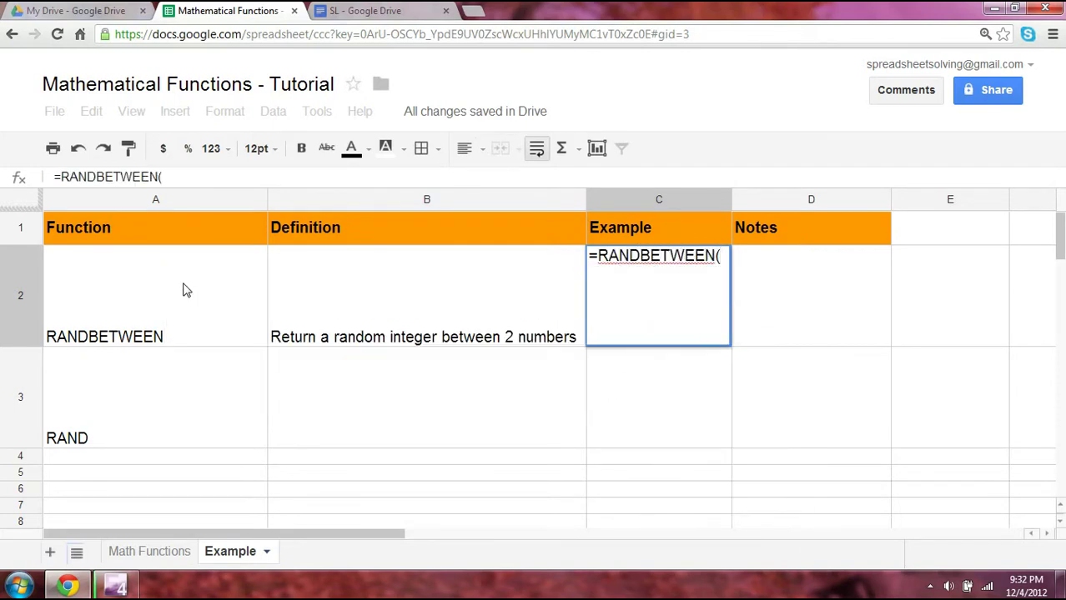
{"action": "type", "text": "0,1"}
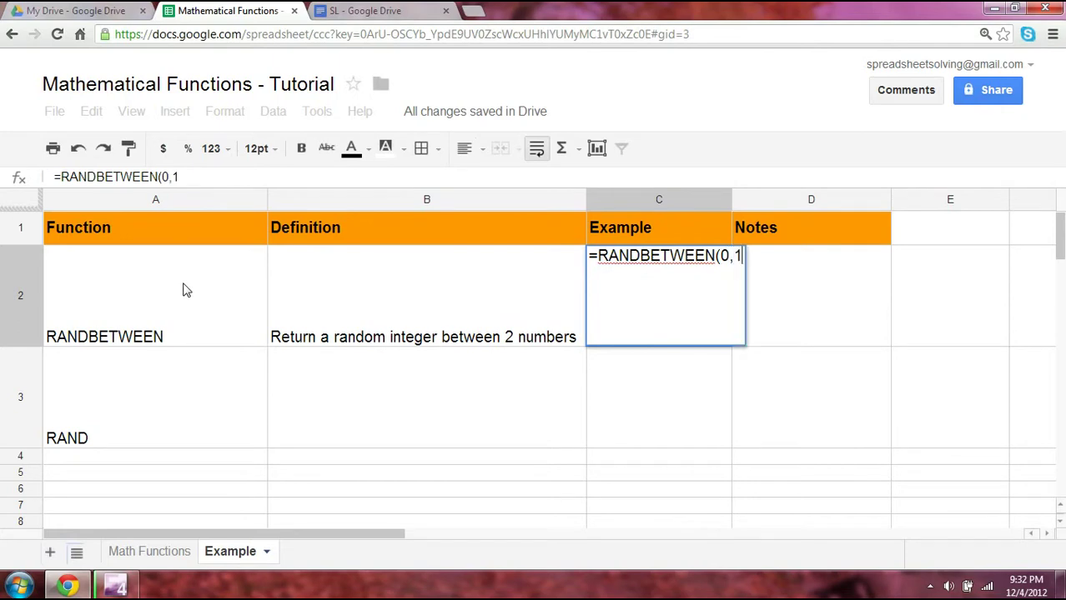
{"action": "type", "text": "00)"}
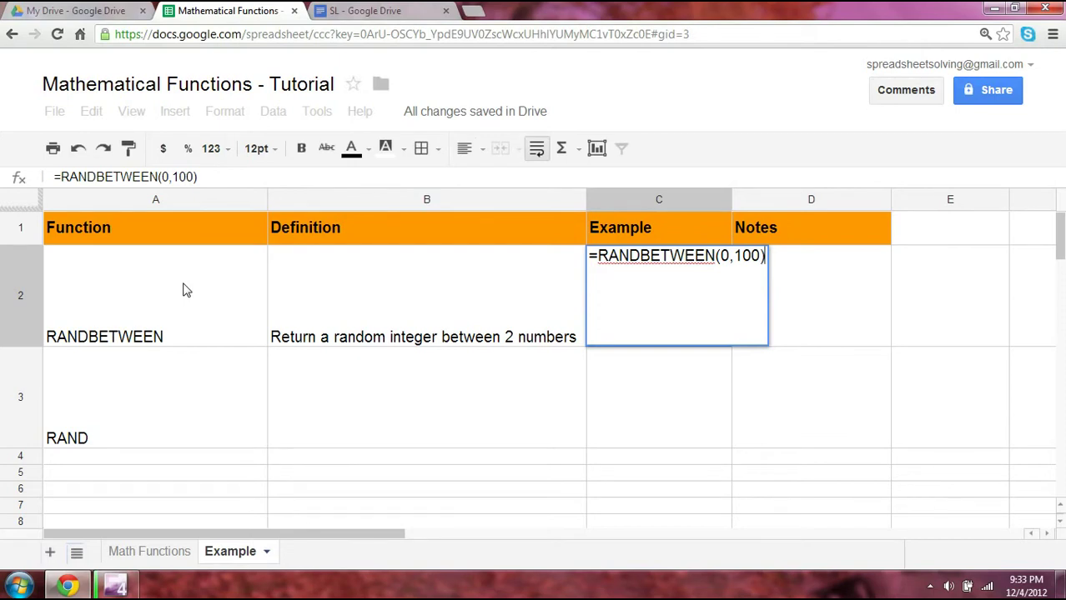
{"action": "key", "text": "Return"}
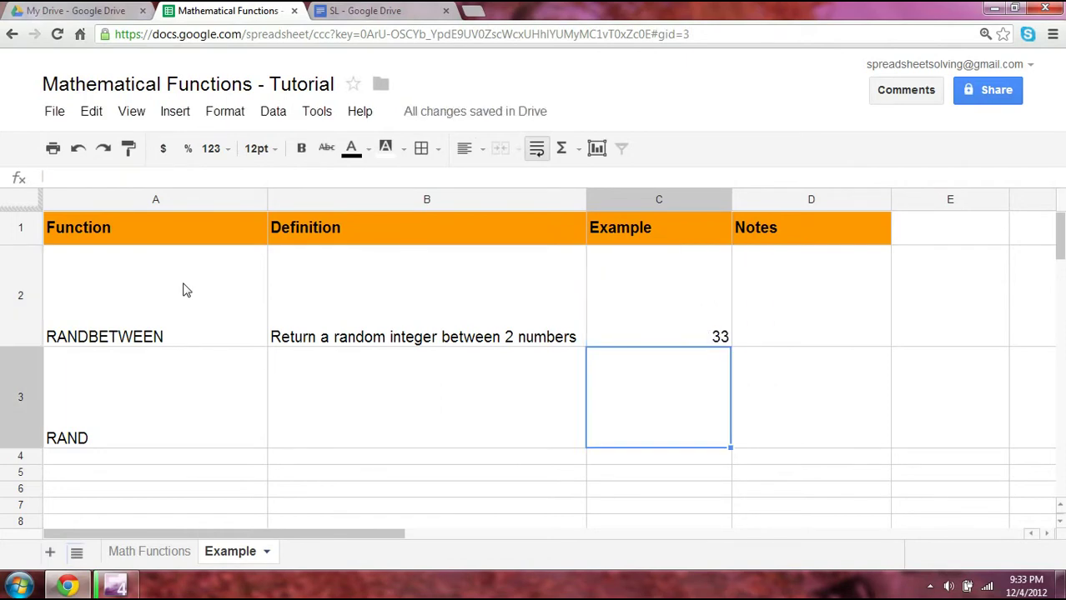
{"action": "key", "text": "Right"}
{"action": "key", "text": "Up"}
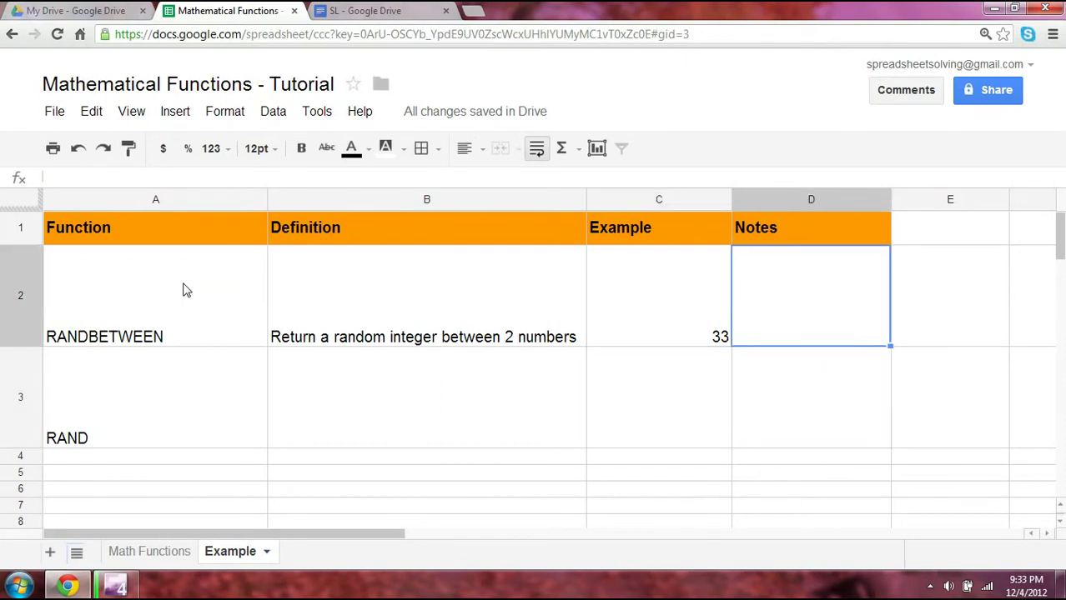
{"action": "key", "text": "Left"}
{"action": "key", "text": "Left"}
{"action": "key", "text": "Left"}
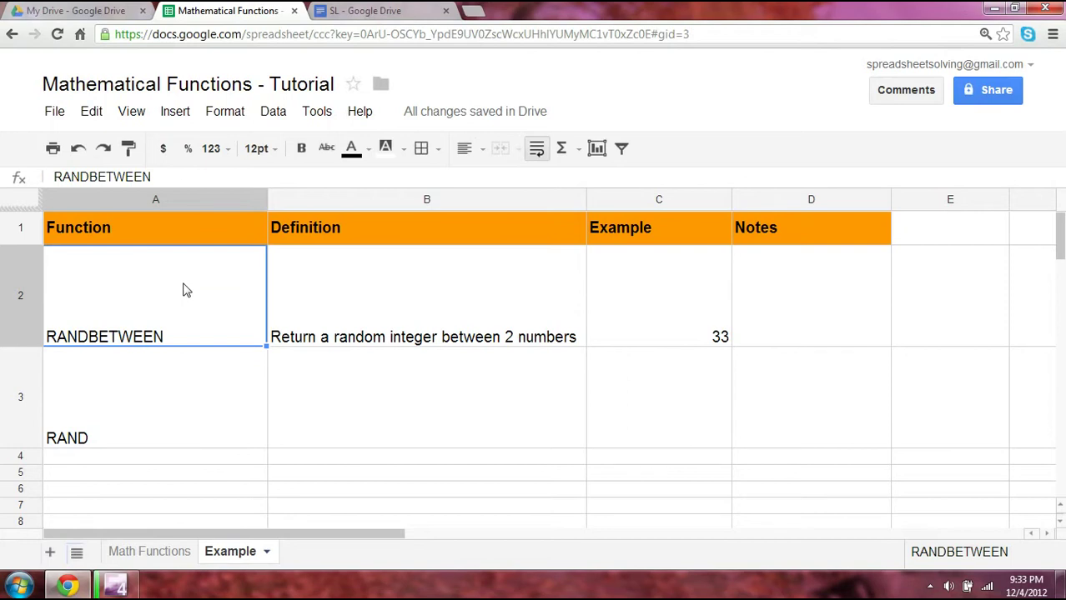
Step: Change the arguments of the RANDBETWEEN formula in C2 to 1,6
{"action": "key", "text": "Right"}
{"action": "key", "text": "Right"}
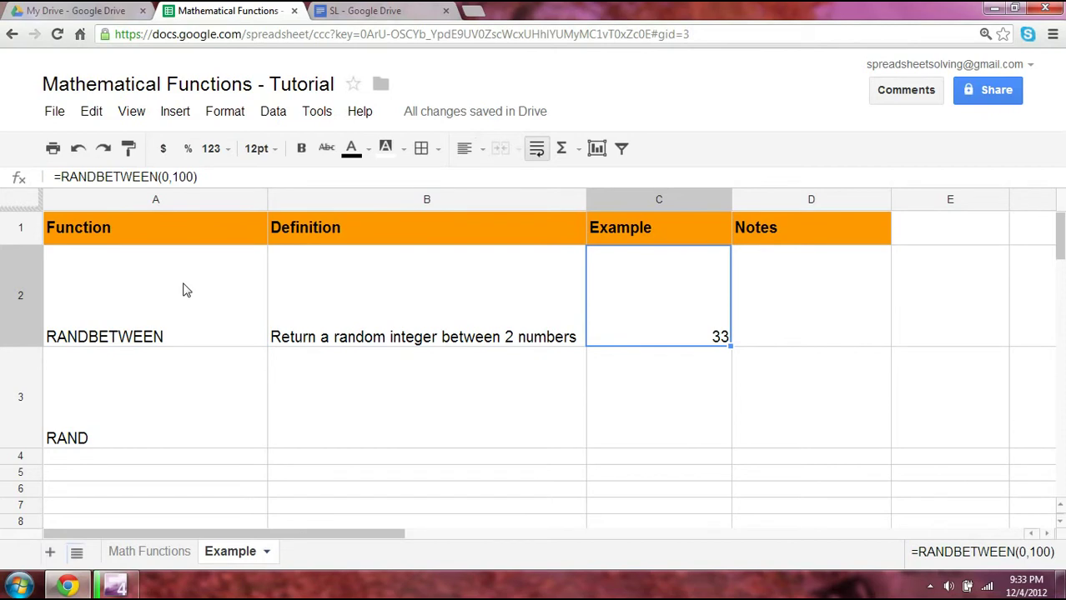
{"action": "key", "text": "Return"}
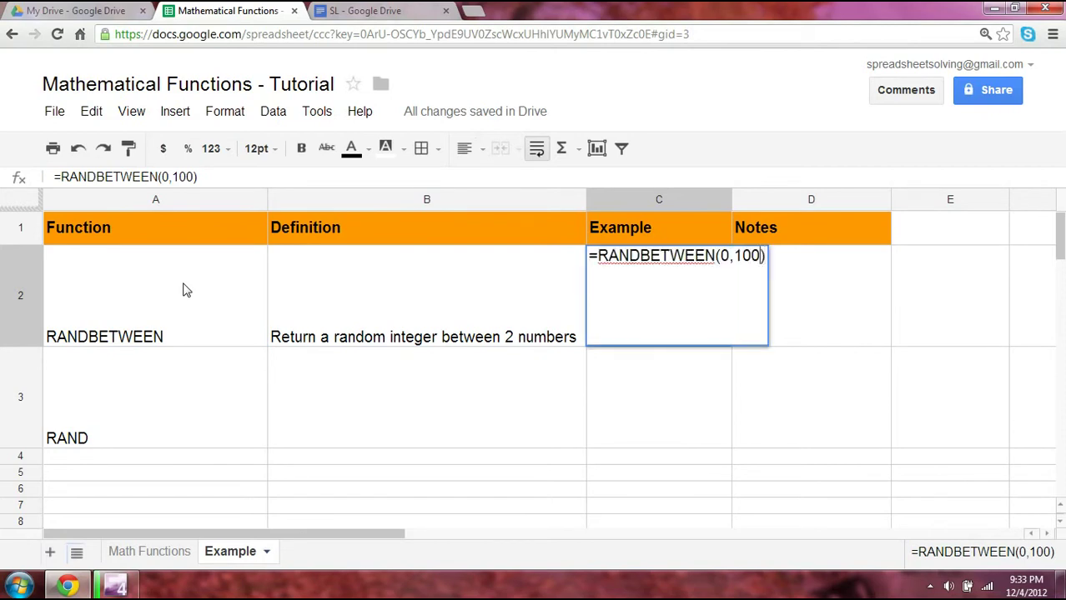
{"action": "key", "text": "BackSpace"}
{"action": "key", "text": "BackSpace"}
{"action": "key", "text": "BackSpace"}
{"action": "key", "text": "BackSpace"}
{"action": "key", "text": "BackSpace"}
{"action": "type", "text": "1,6"}
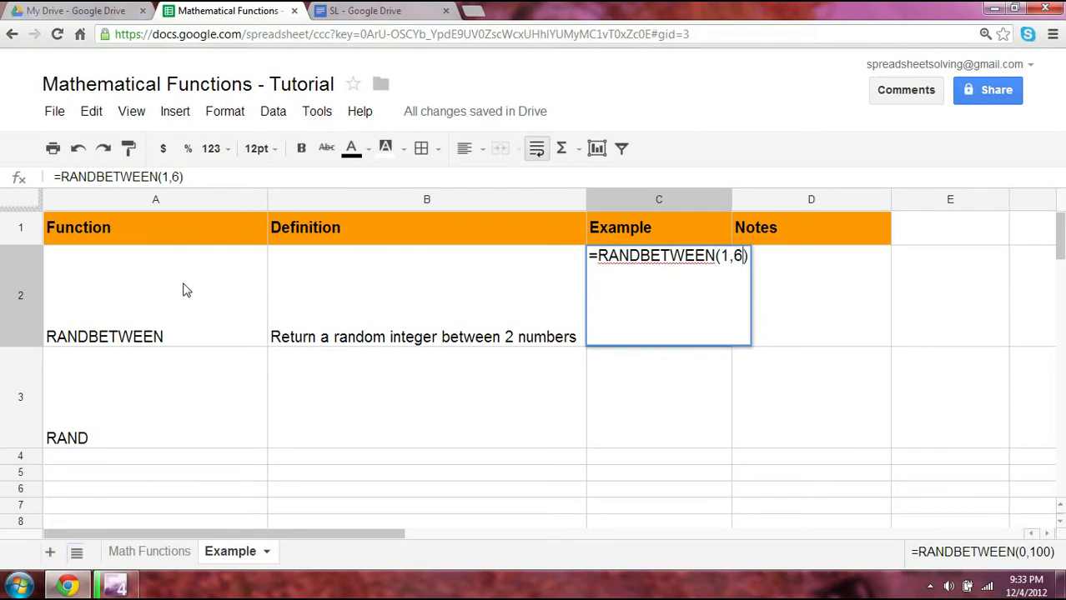
{"action": "key", "text": "Return"}
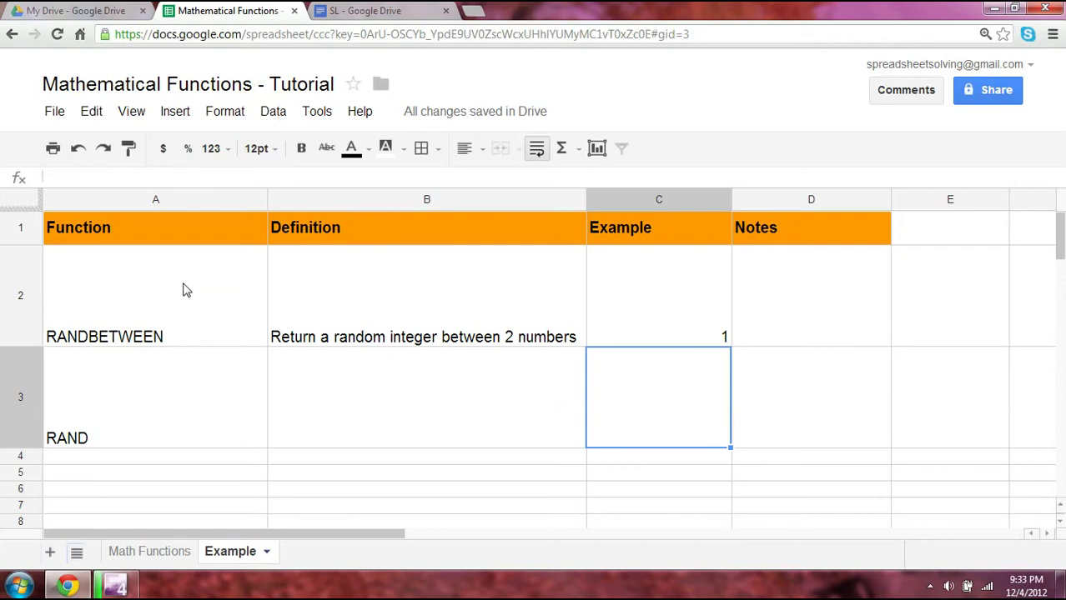
Step: Recalculate the random number in C2 four times by clearing the empty cell C3
{"action": "key", "text": "Delete"}
{"action": "key", "text": "Delete"}
{"action": "key", "text": "Delete"}
{"action": "key", "text": "Delete"}
Step: Enter the note DICE for the RANDBETWEEN example in D2
{"action": "left_click", "coordinate": [780, 341]}
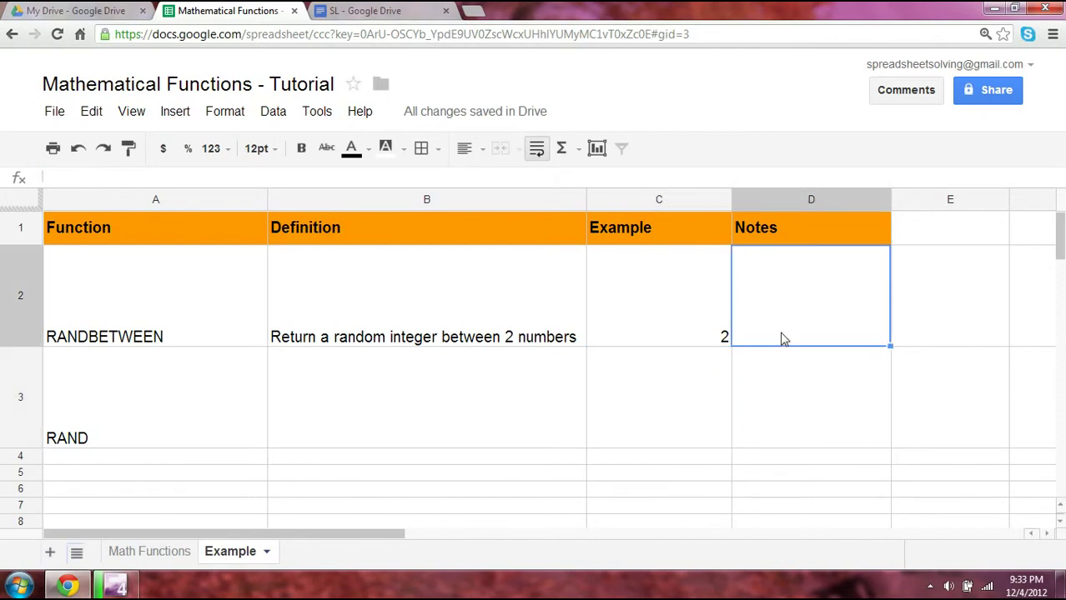
{"action": "type", "text": "DICE"}
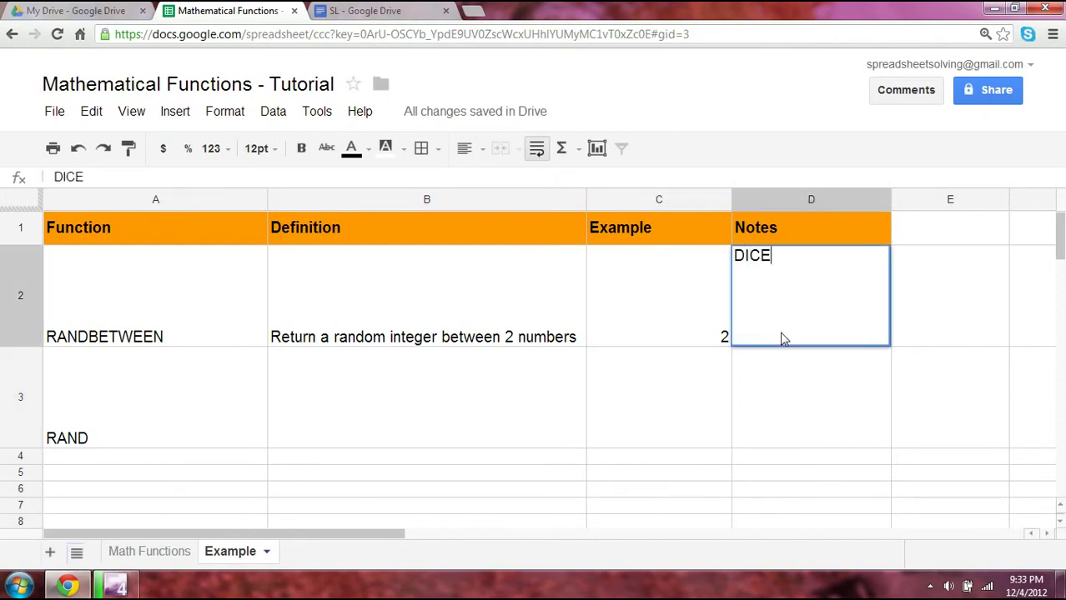
{"action": "key", "text": "Return"}
{"action": "left_click", "coordinate": [783, 339]}
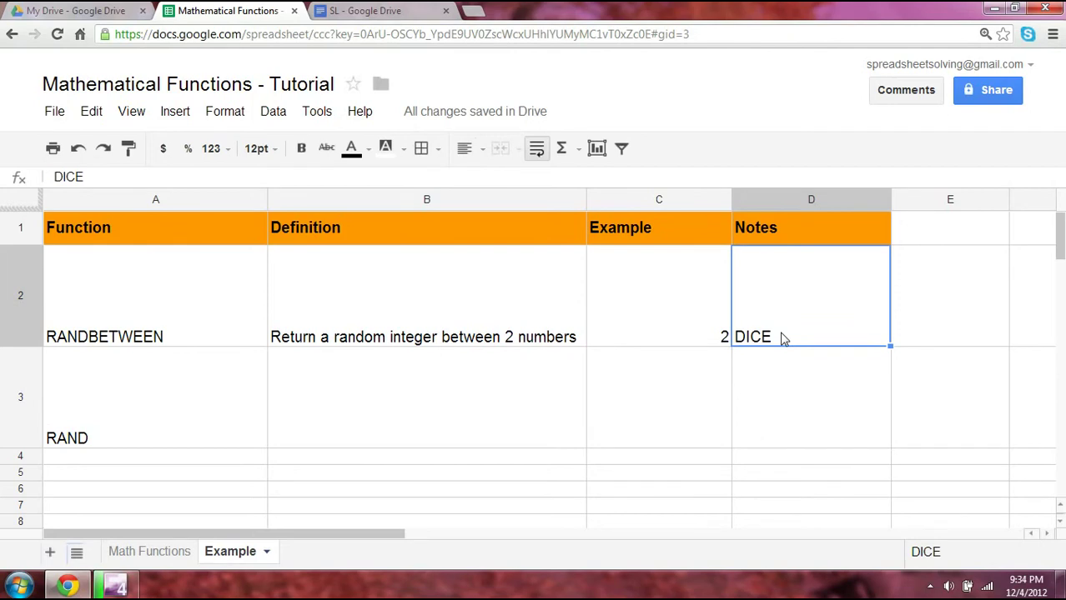
{"action": "key", "text": "Left"}
{"action": "key", "text": "Left"}
{"action": "key", "text": "Left"}
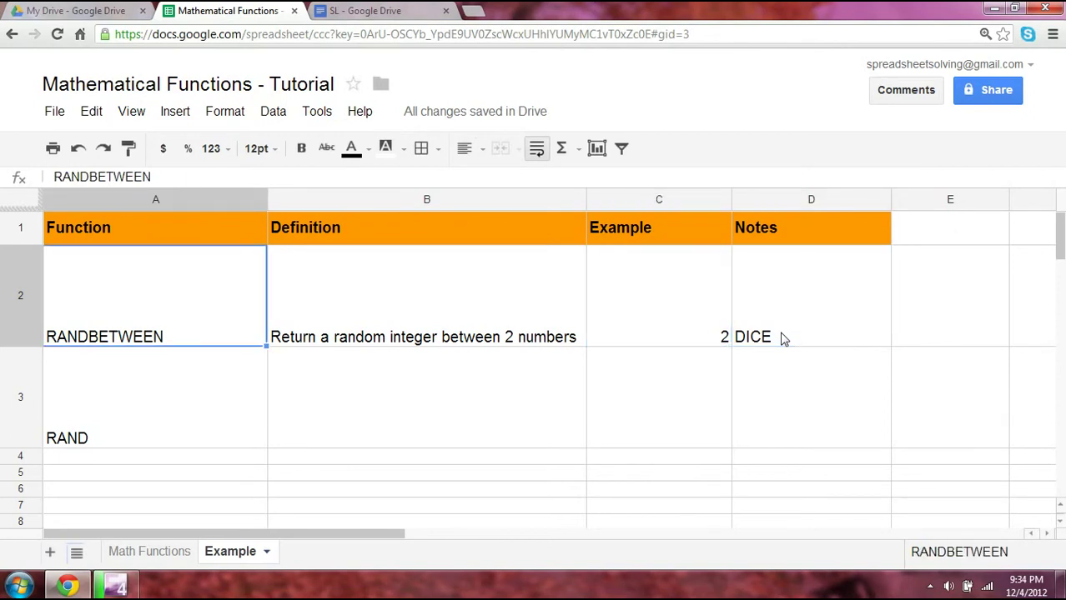
{"action": "key", "text": "Right"}
{"action": "key", "text": "Right"}
{"action": "key", "text": "Right"}
{"action": "key", "text": "Right"}
{"action": "key", "text": "Left"}
{"action": "key", "text": "Left"}
{"action": "key", "text": "Left"}
{"action": "key", "text": "Left"}
Step: Enter the definition "Return a random number between 0 & 1" for RAND in B3
{"action": "key", "text": "Down"}
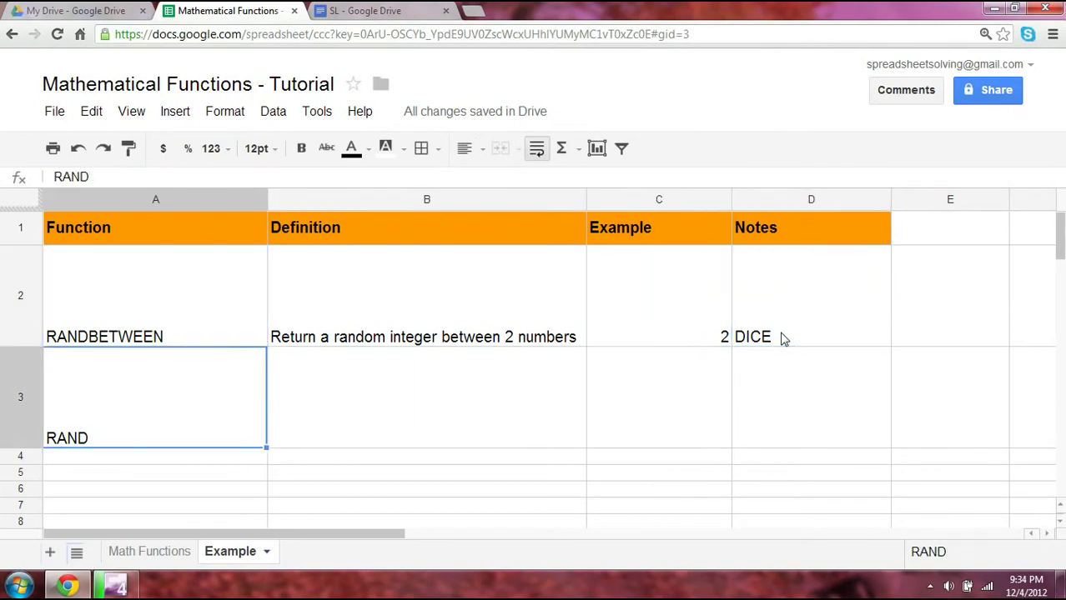
{"action": "key", "text": "Right"}
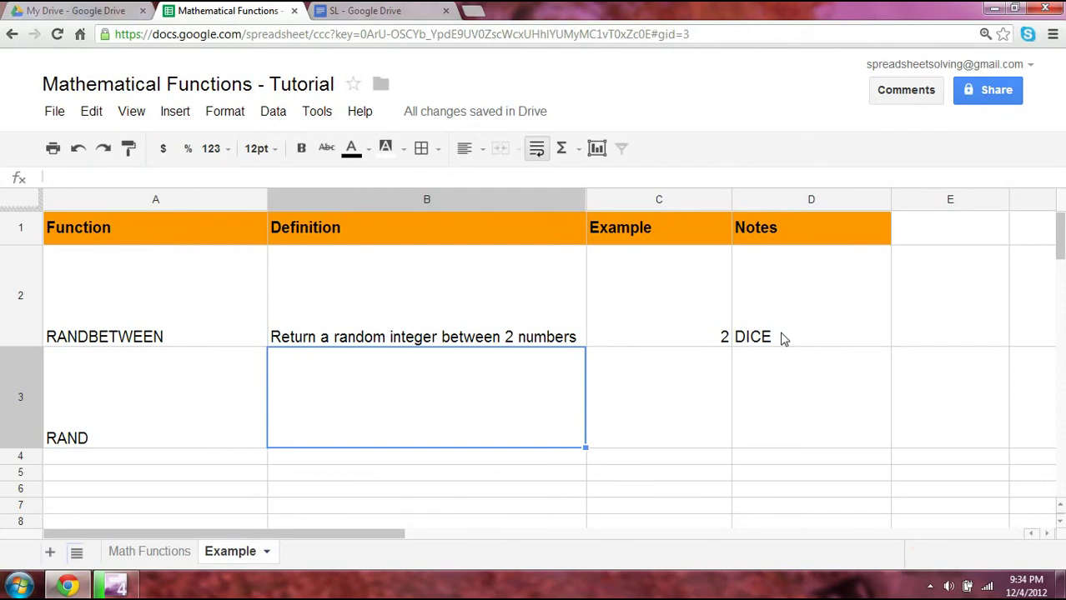
{"action": "type", "text": "Return a n"}
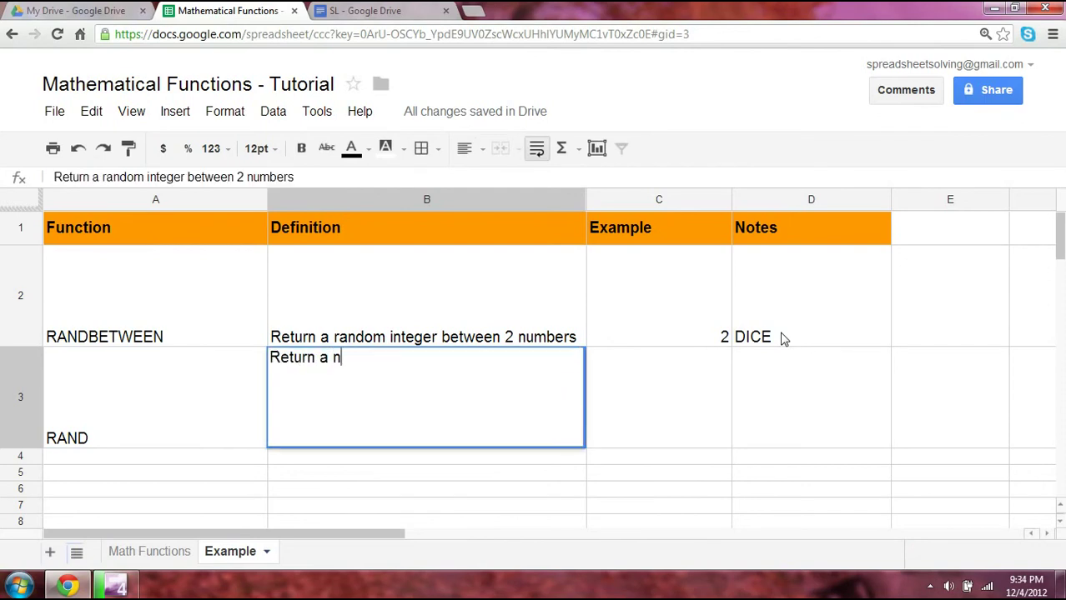
{"action": "type", "text": "umber"}
{"action": "key", "text": "BackSpace"}
{"action": "key", "text": "BackSpace"}
{"action": "key", "text": "BackSpace"}
{"action": "key", "text": "BackSpace"}
{"action": "key", "text": "BackSpace"}
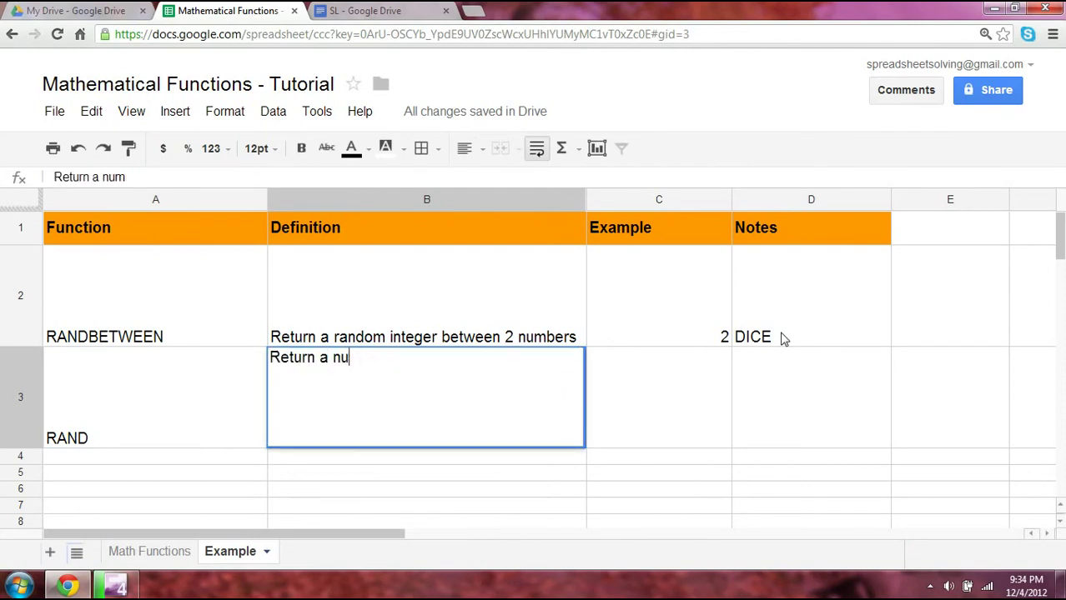
{"action": "key", "text": "BackSpace"}
{"action": "key", "text": "BackSpace"}
{"action": "type", "text": "random nu"}
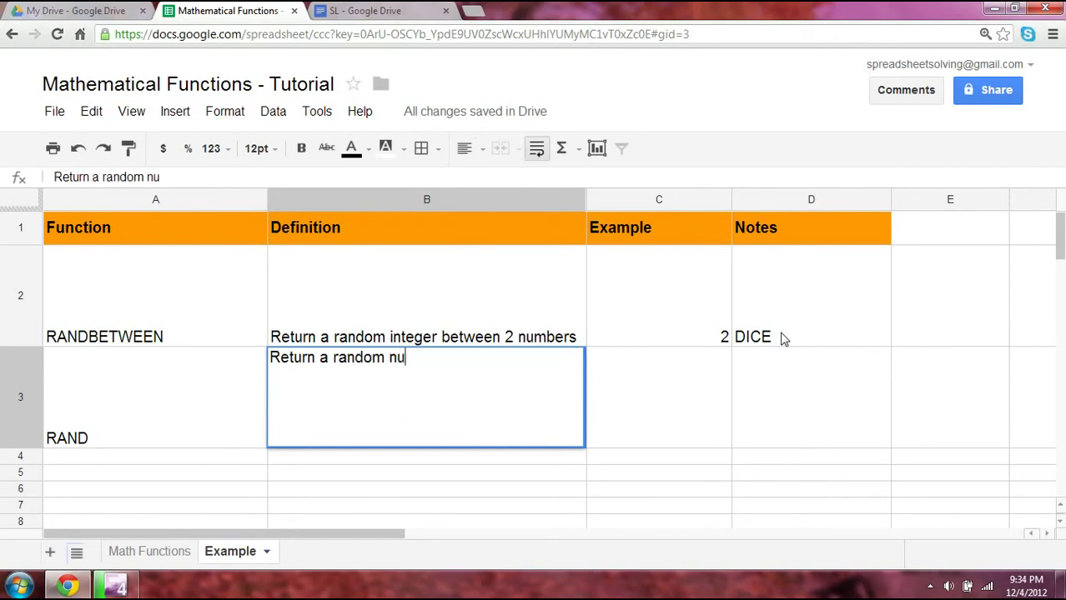
{"action": "type", "text": "mber between 0 "}
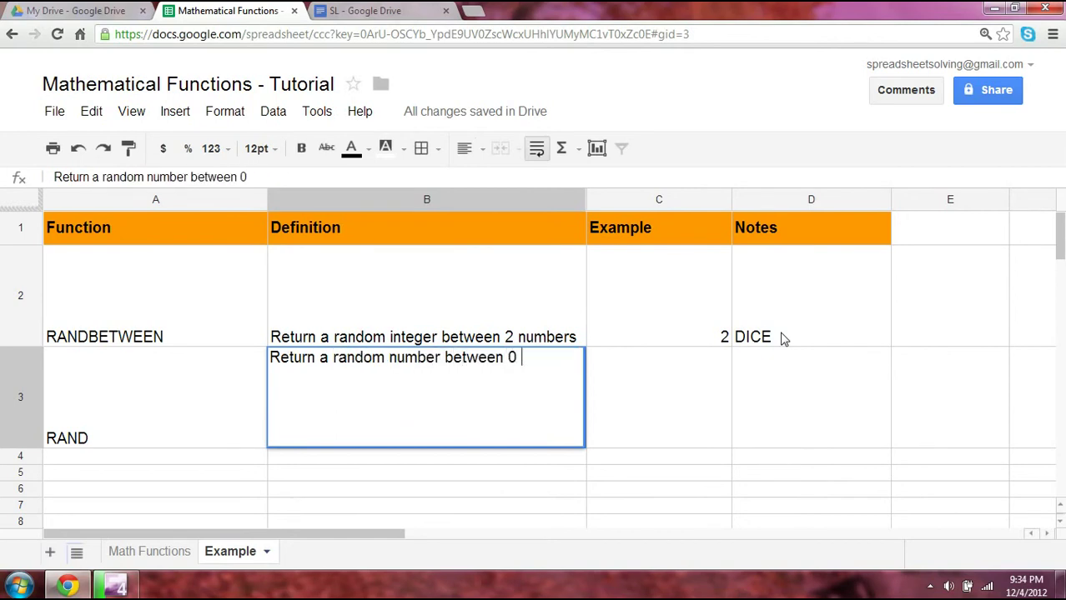
{"action": "type", "text": "& 1"}
{"action": "key", "text": "Return"}
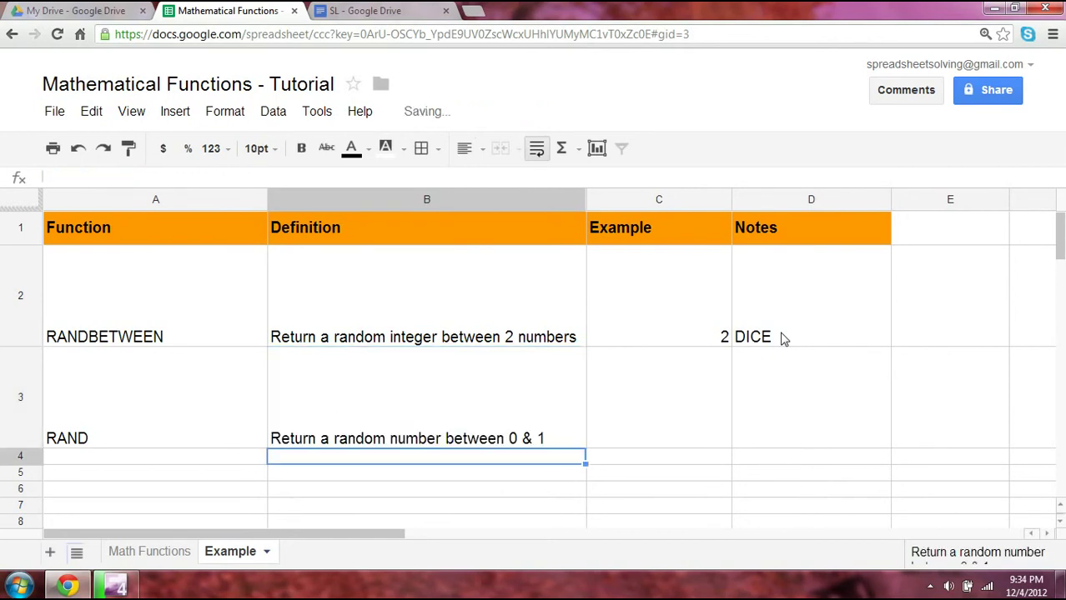
Step: Enter the example formula =RAND() for the RAND function in C3
{"action": "key", "text": "Up"}
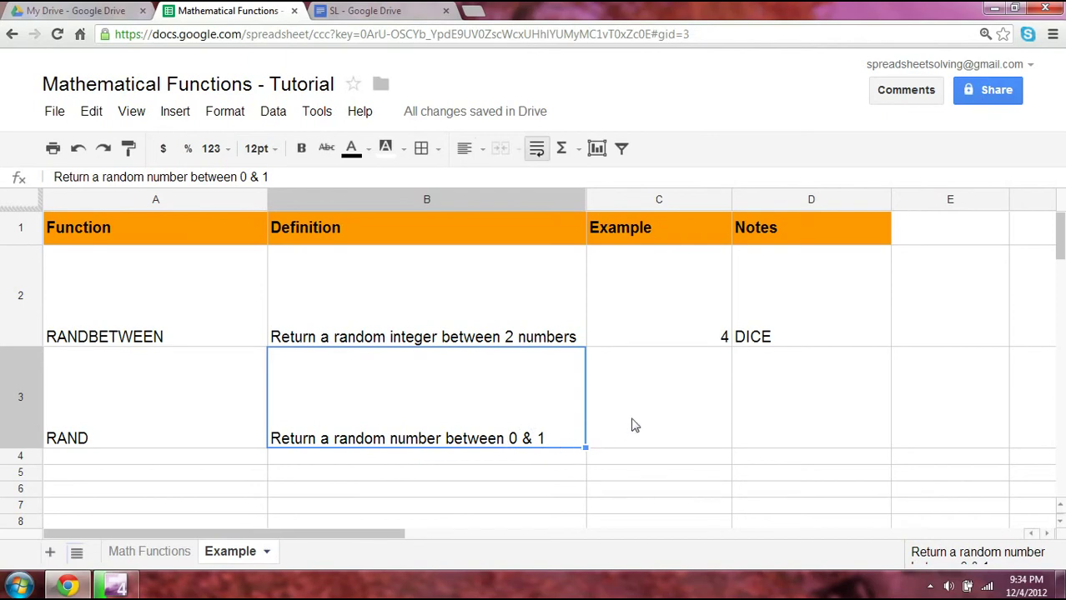
{"action": "left_click", "coordinate": [711, 440]}
{"action": "type", "text": "="}
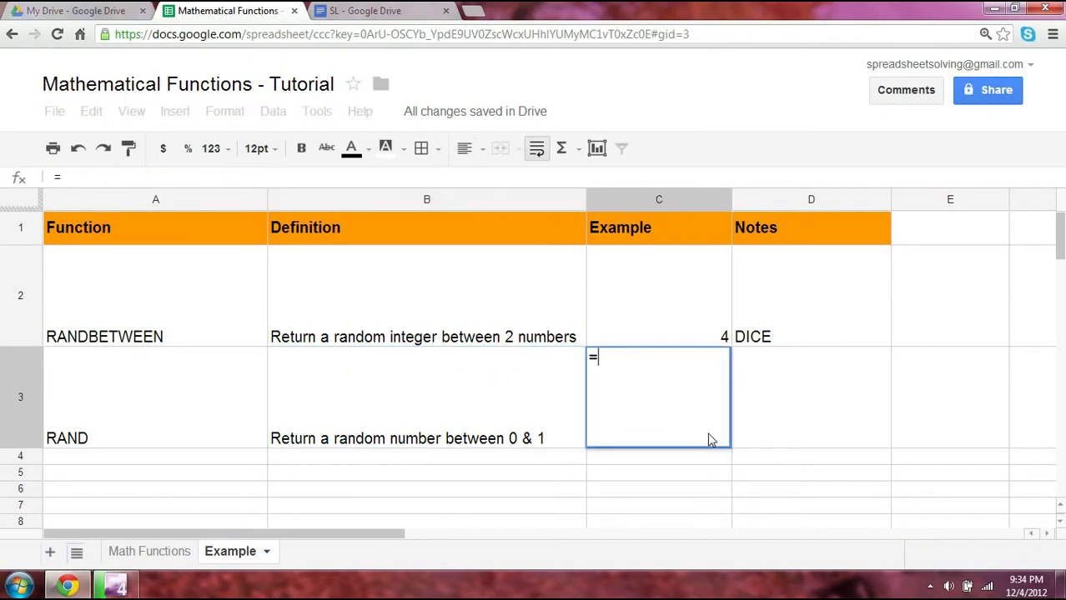
{"action": "type", "text": "RAND()"}
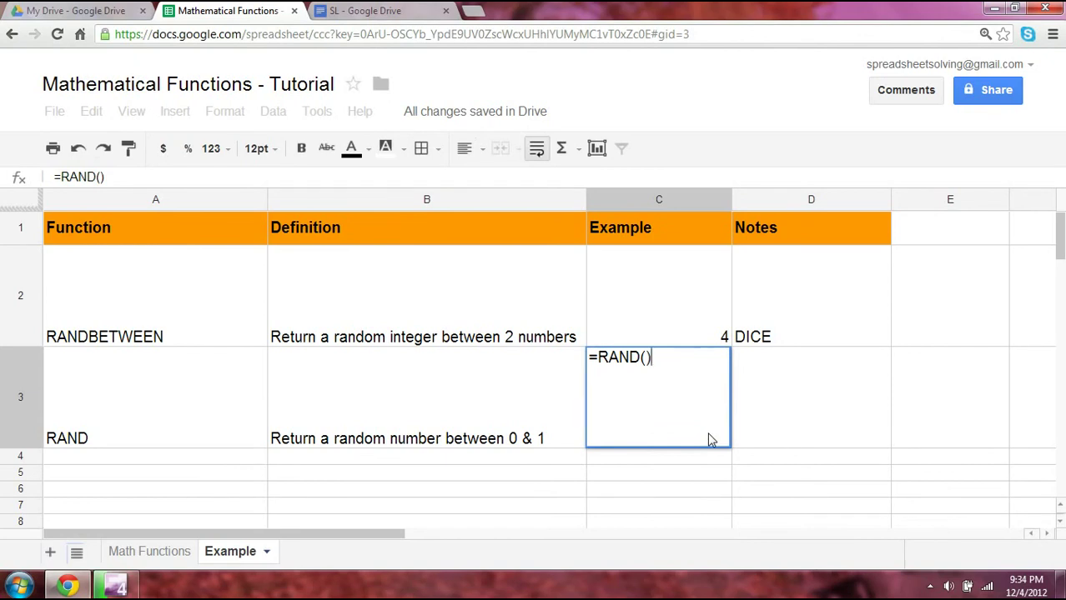
{"action": "key", "text": "Return"}
{"action": "left_click", "coordinate": [709, 442]}
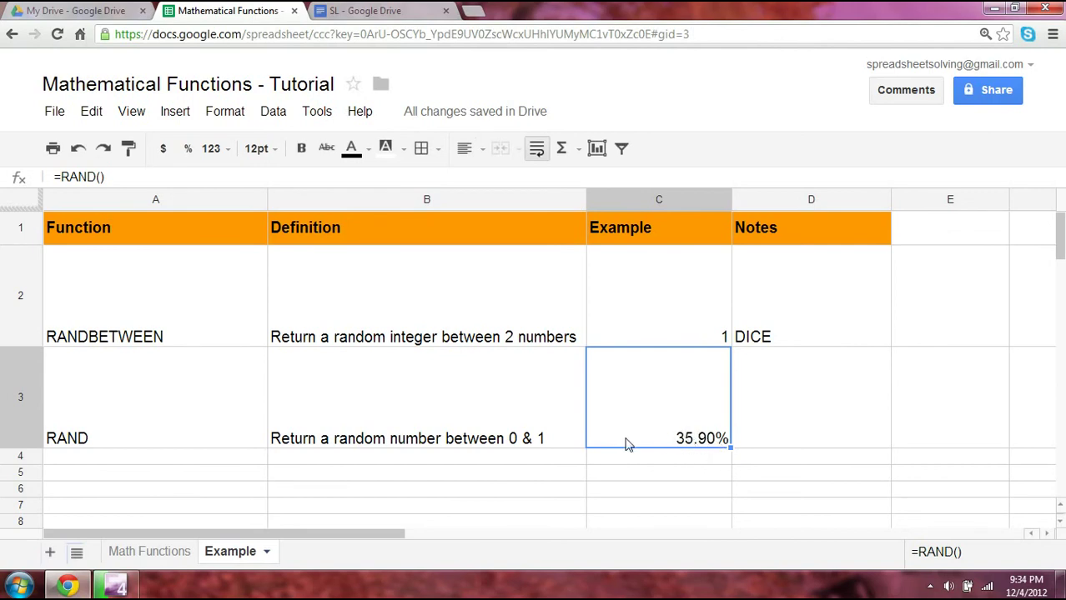
Step: Enter the note PROBABILITIES for the RAND example in D3
{"action": "left_click", "coordinate": [755, 439]}
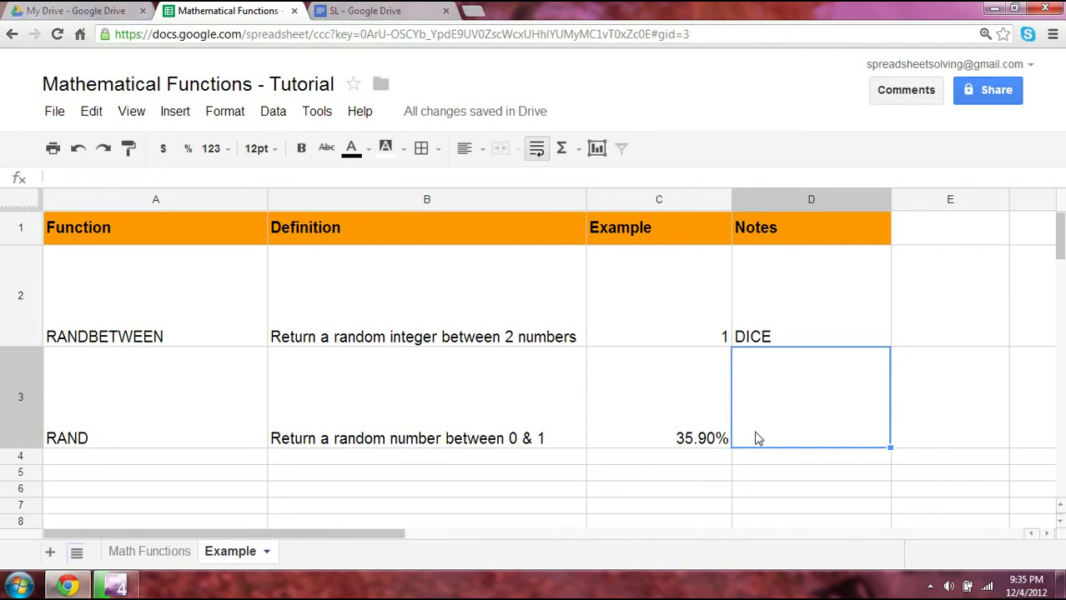
{"action": "type", "text": "PROBABI"}
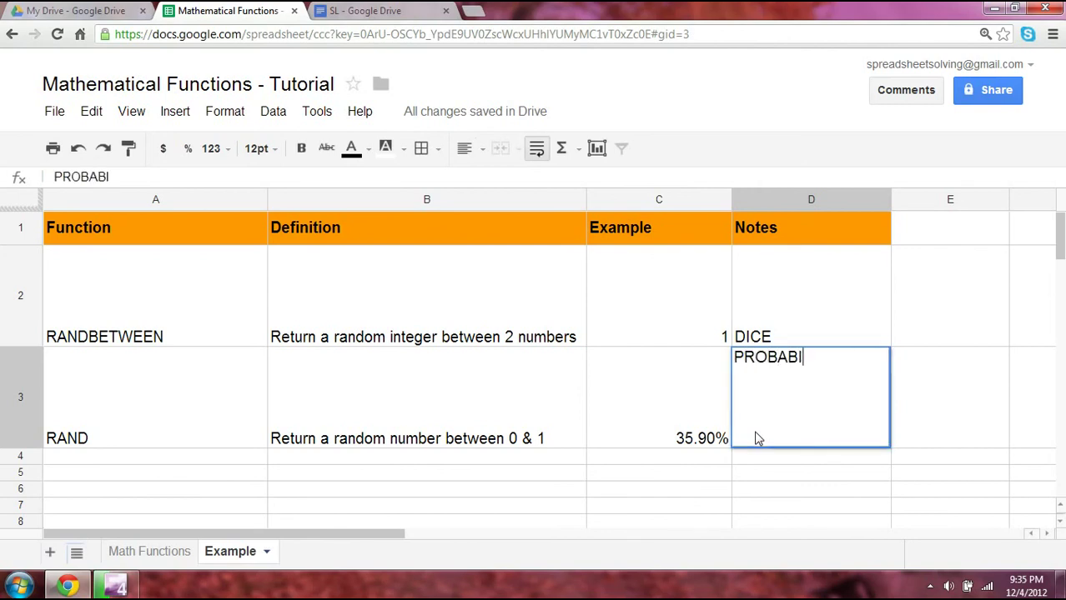
{"action": "type", "text": "LITIES"}
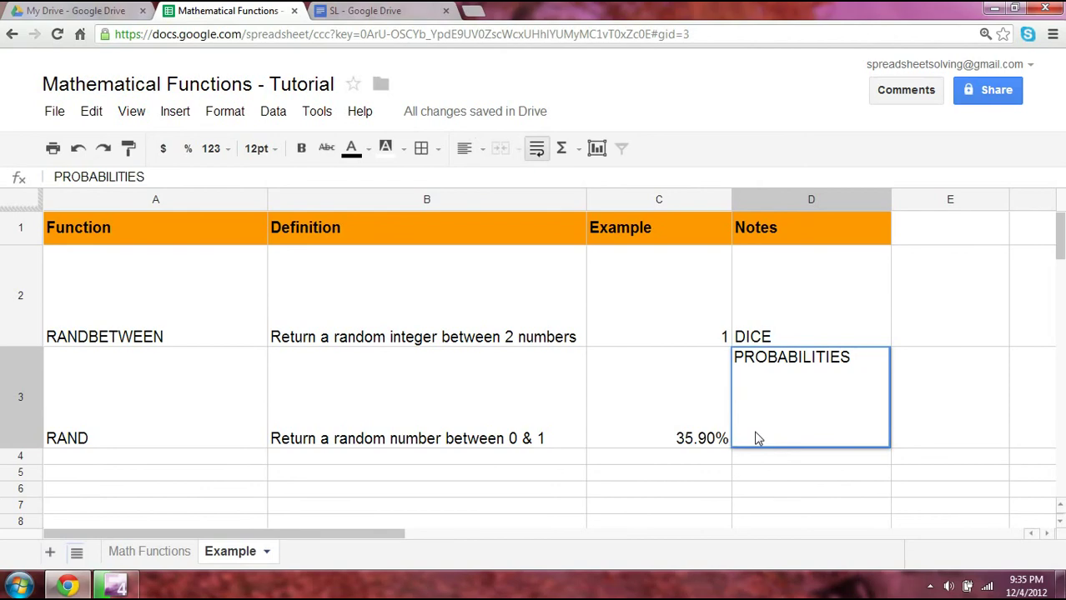
{"action": "key", "text": "Return"}
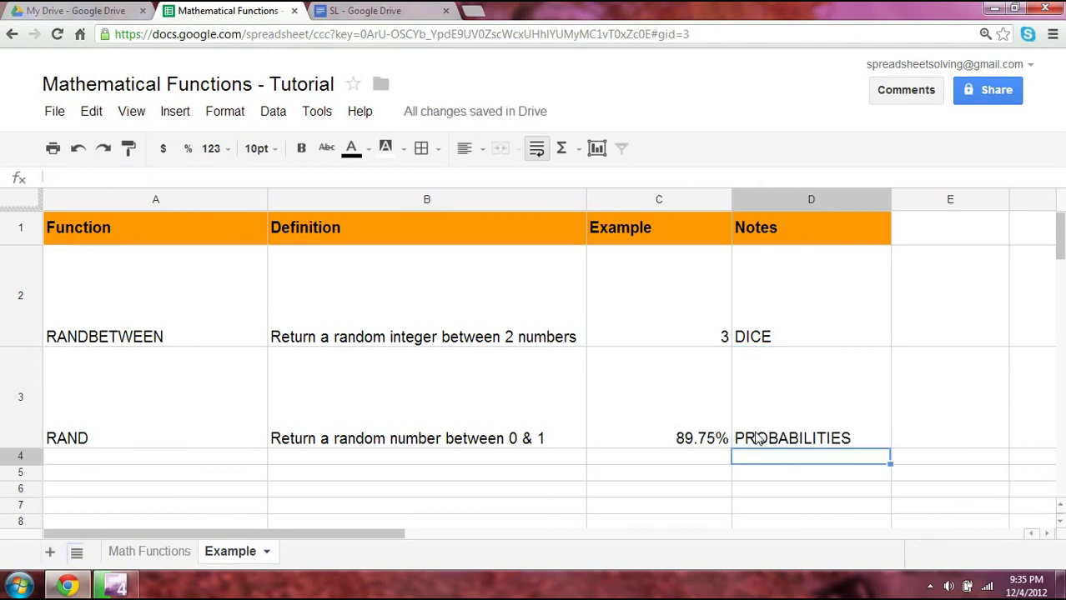
{"action": "key", "text": "Left"}
{"action": "key", "text": "Left"}
{"action": "key", "text": "Left"}
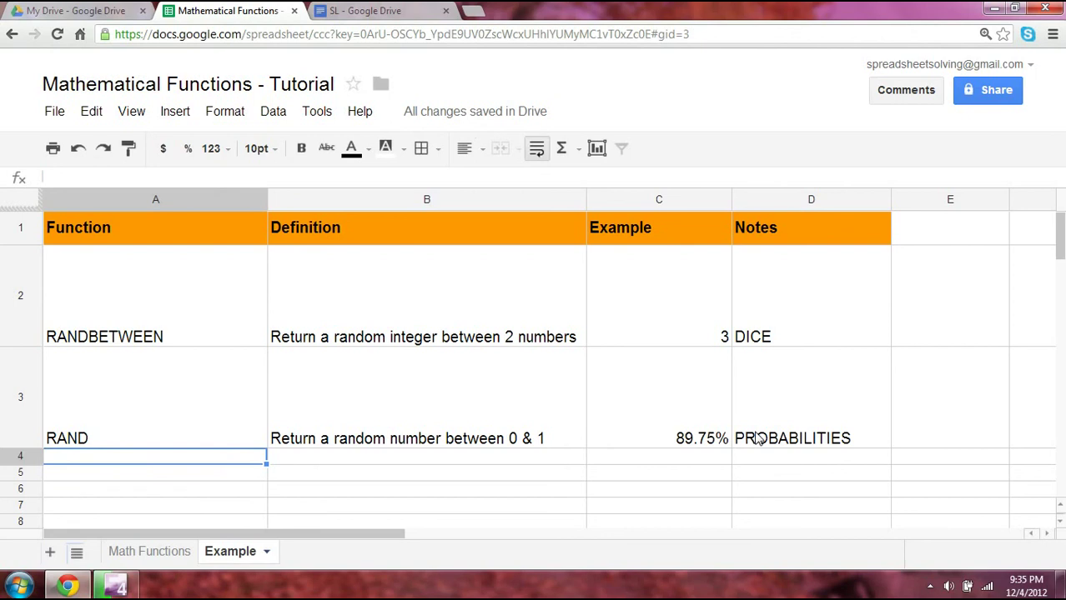
{"action": "key", "text": "Up"}
{"action": "key", "text": "Up"}
{"action": "key", "text": "Up"}
{"action": "key", "text": "Right"}
{"action": "key", "text": "Right"}
{"action": "key", "text": "Right"}
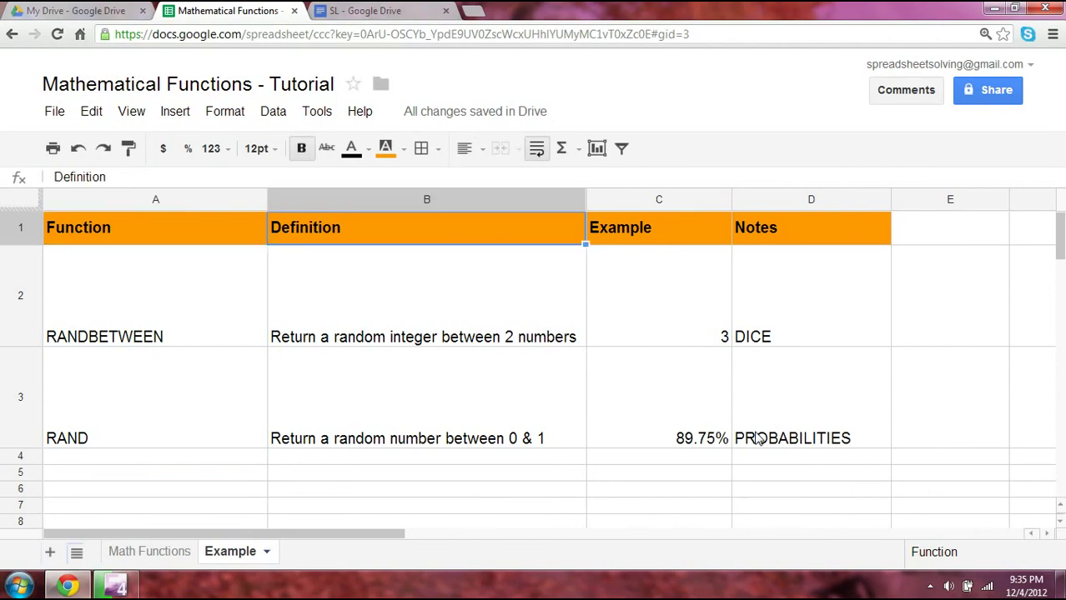